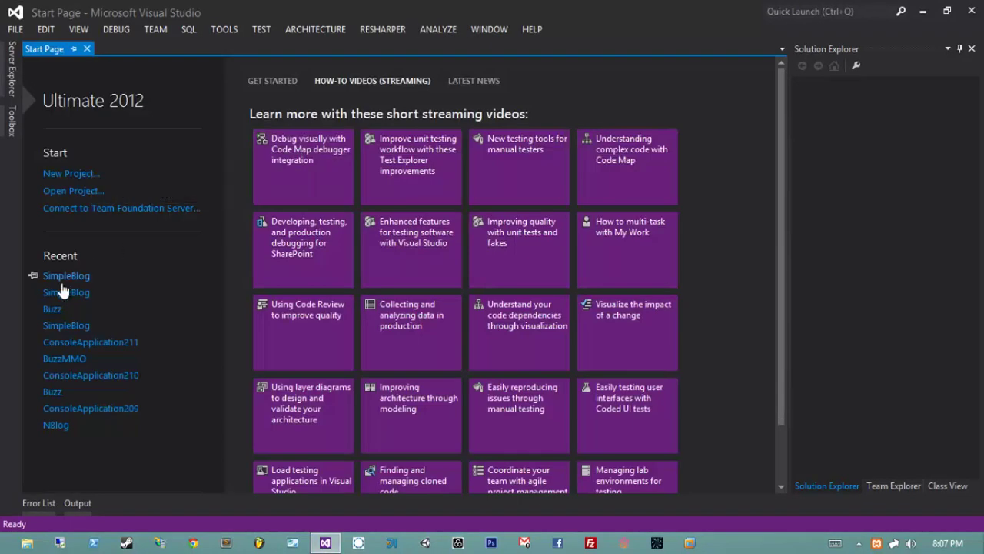
Start a new Visual C# web project and choose the ASP.NET MVC 4 Web Application template
click(66, 175)
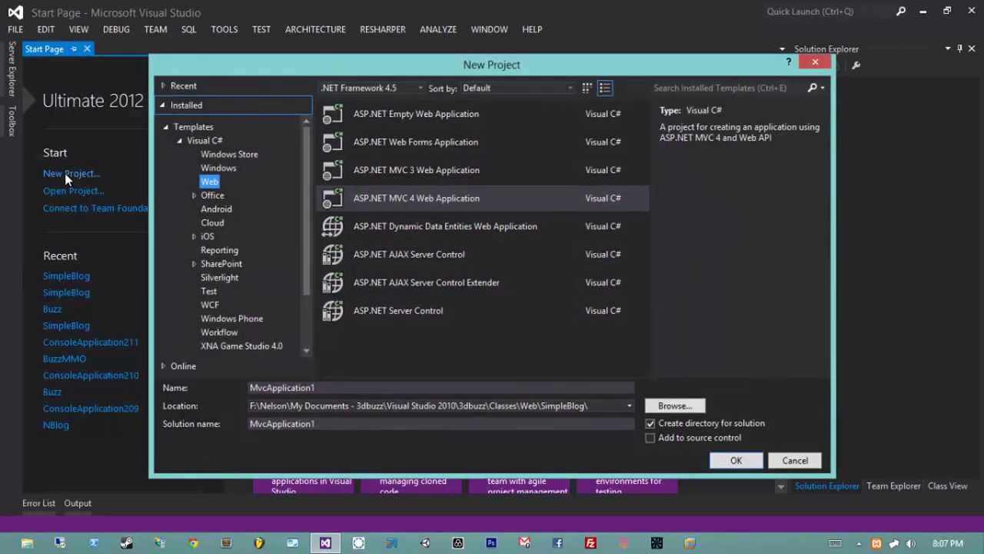
click(192, 127)
click(203, 141)
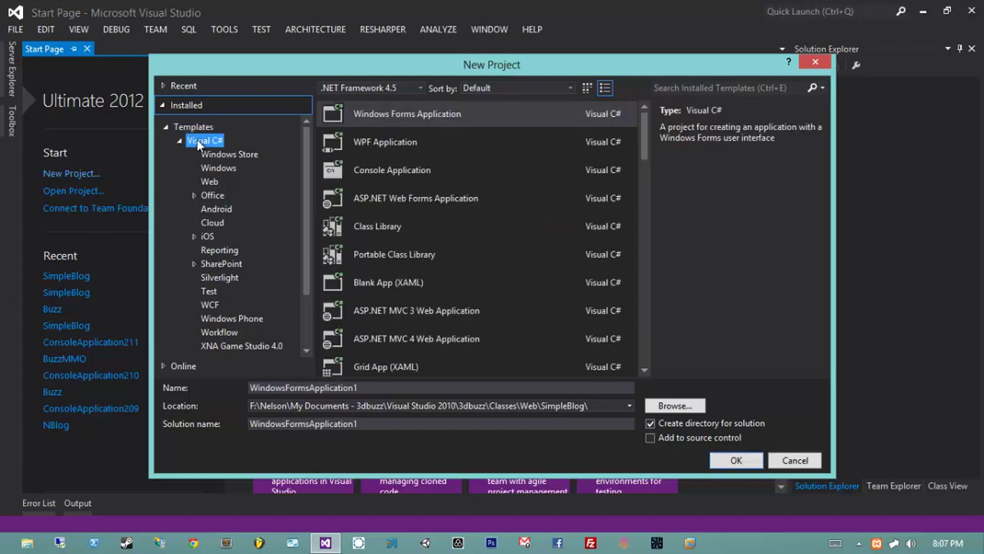
click(207, 181)
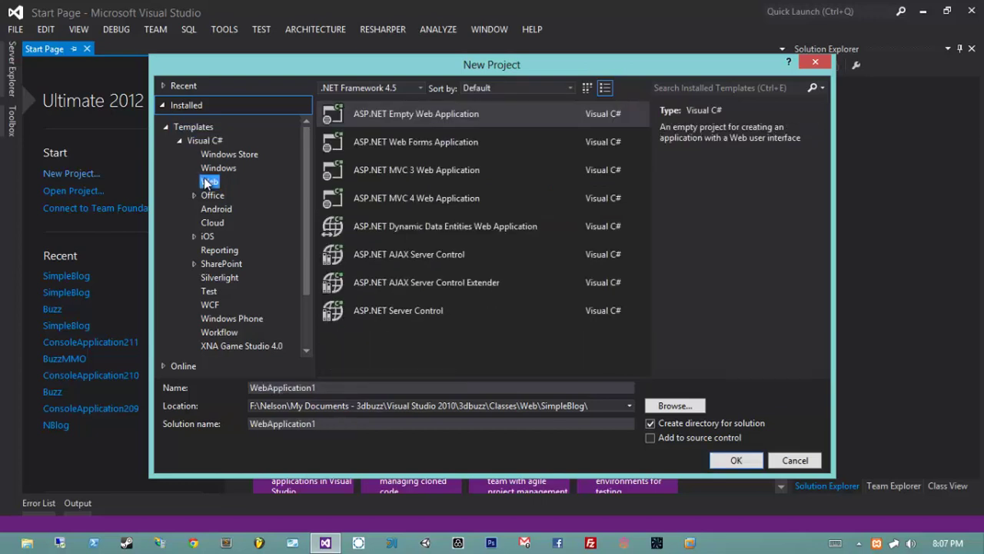
click(435, 141)
click(429, 177)
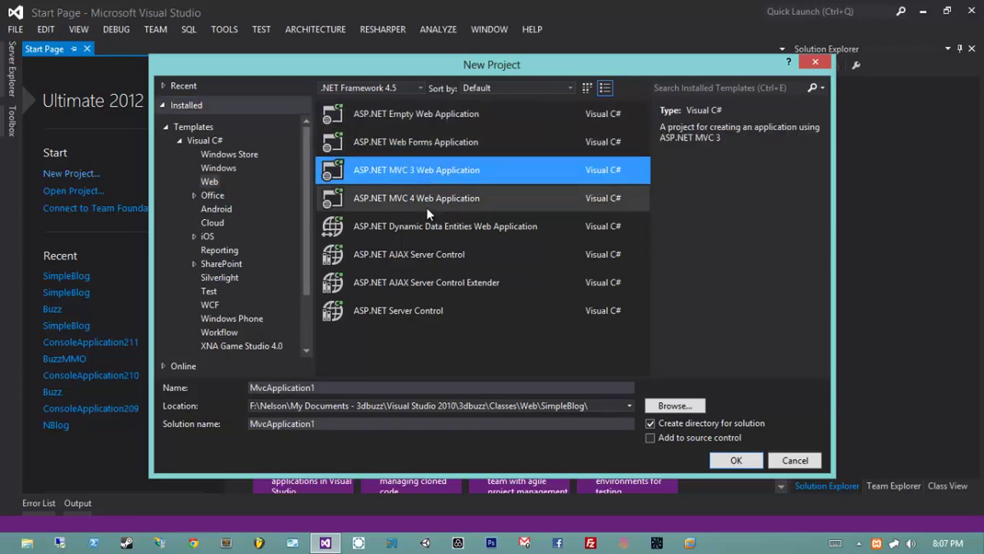
click(425, 204)
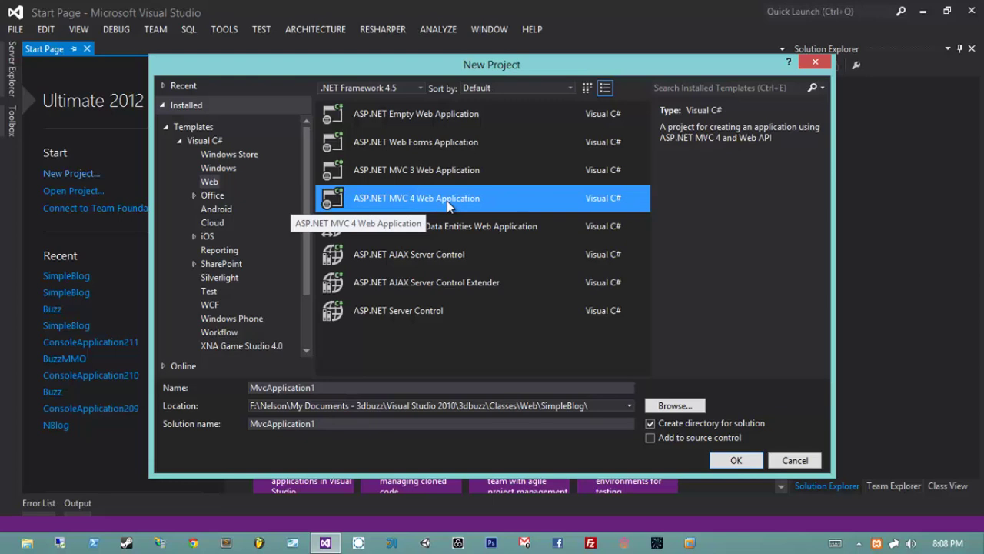
click(456, 150)
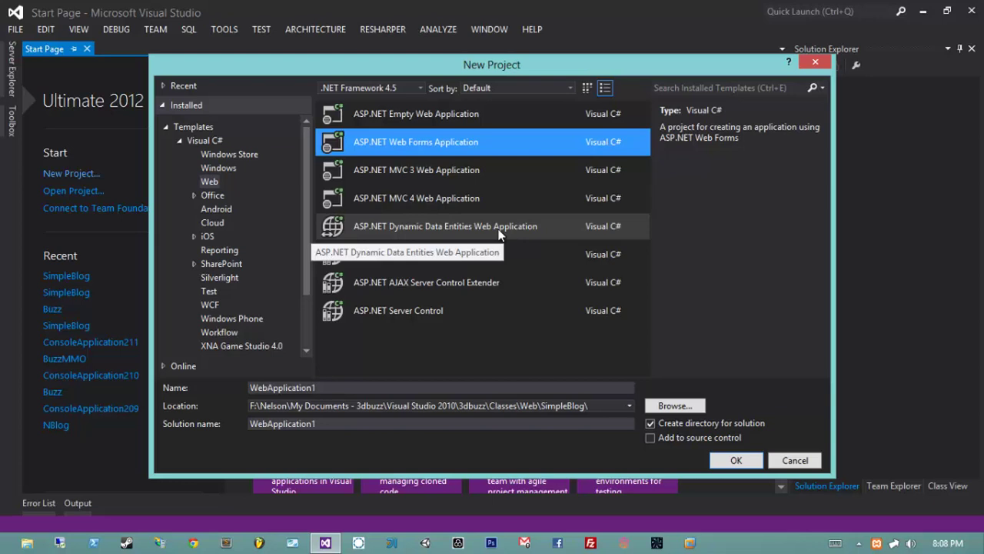
click(451, 202)
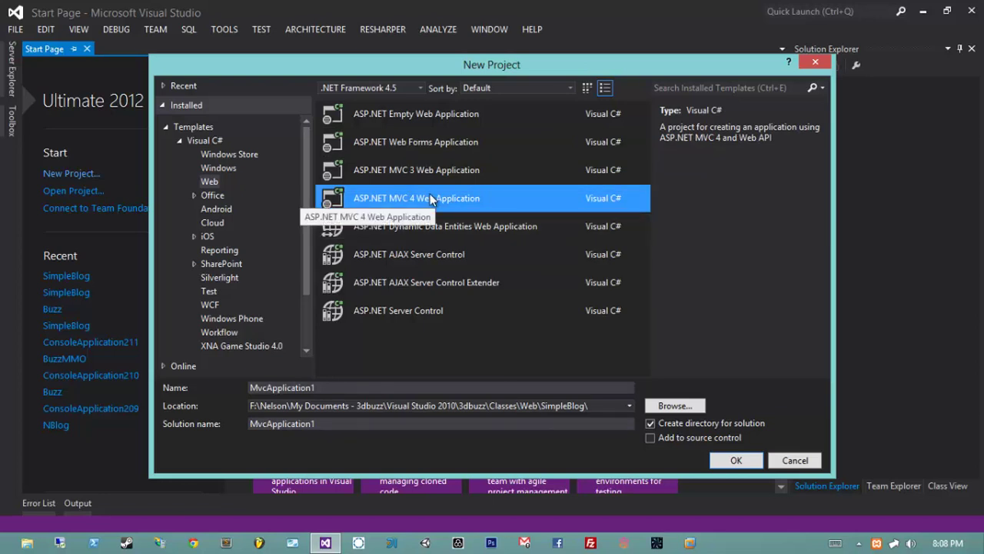
Target .NET Framework 4.5 and name the ASP.NET MVC 4 project SimpleBlog
click(377, 90)
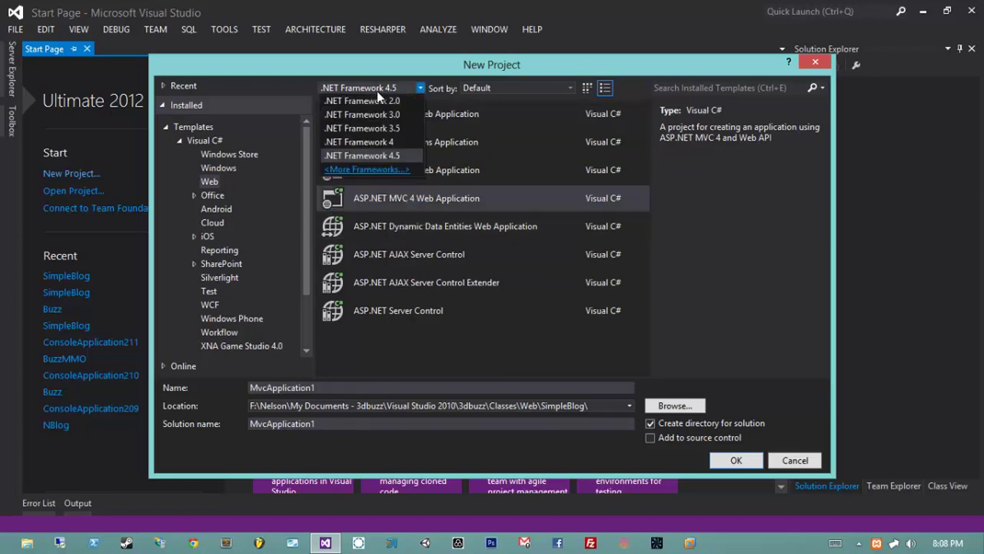
click(390, 156)
click(435, 196)
double_click(404, 388)
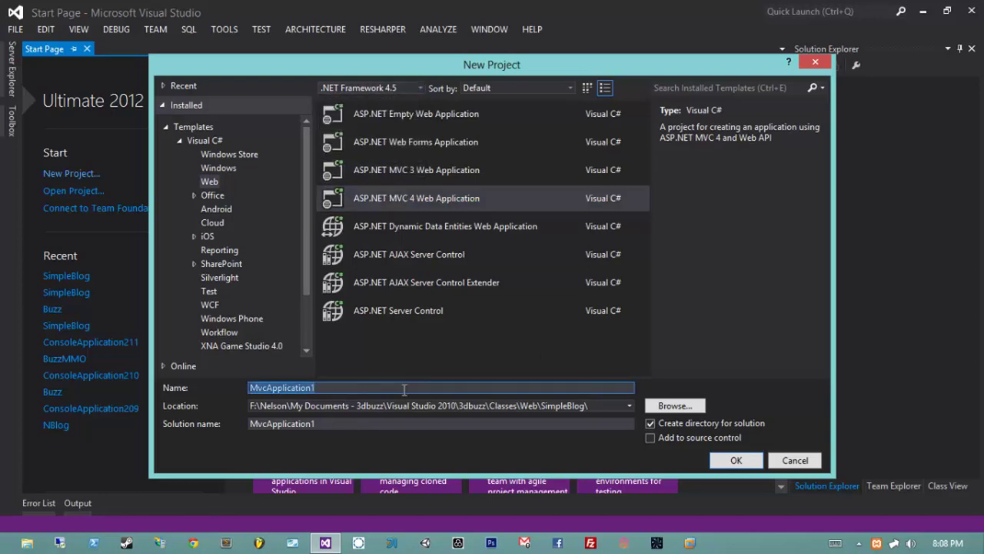
text(Si)
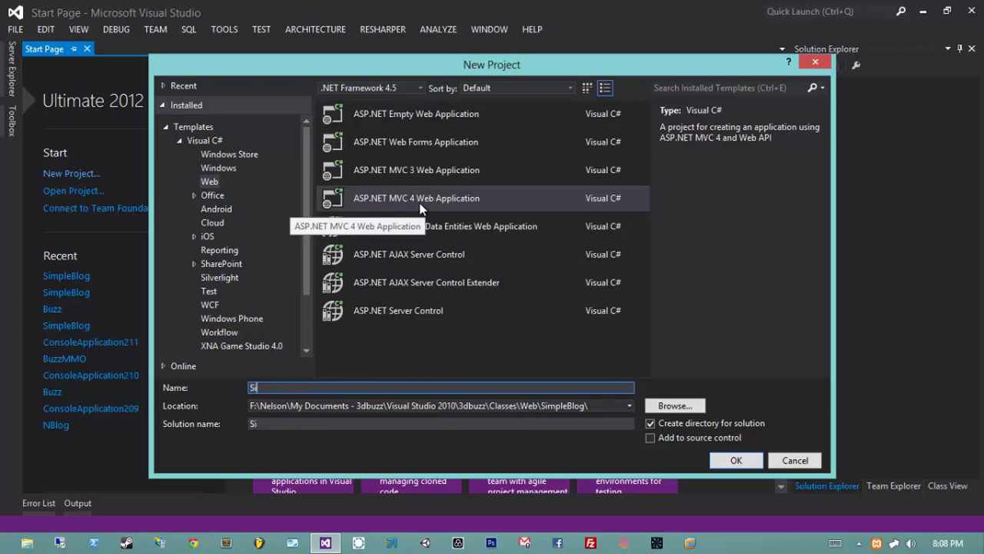
text(mpleBlog)
key(Return)
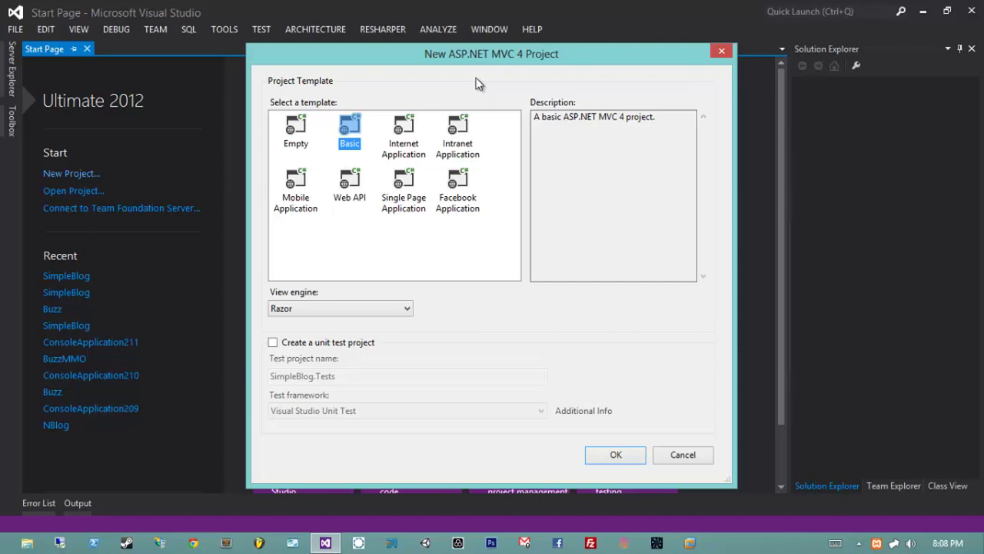
Review the descriptions of the available MVC 4 project templates, from Empty through Facebook Application
click(298, 127)
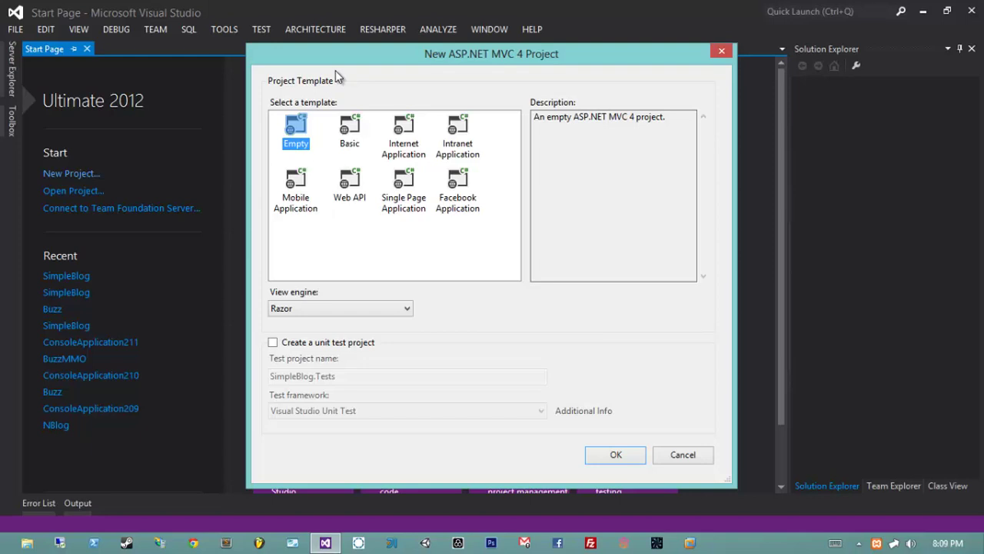
click(344, 127)
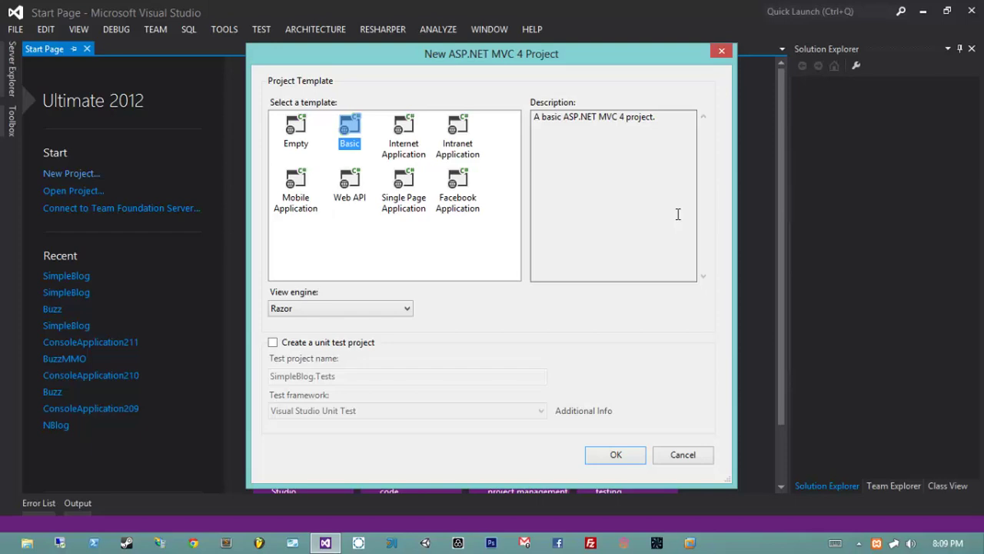
click(410, 132)
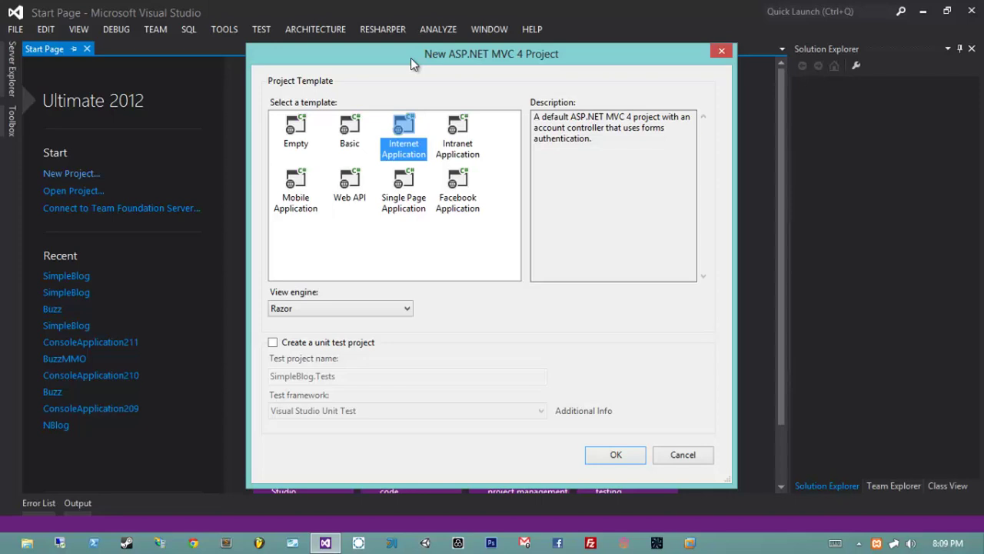
click(465, 137)
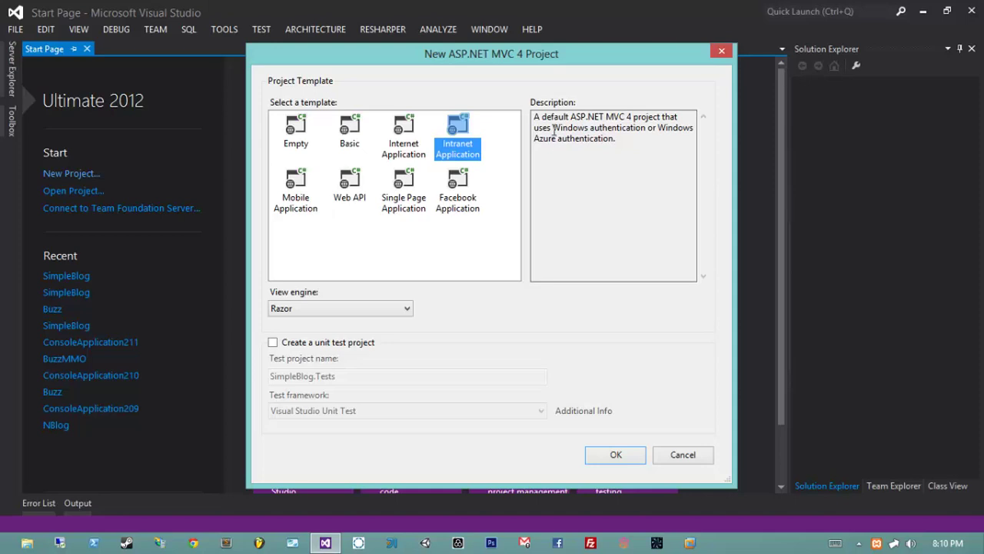
drag(553, 127, 646, 127)
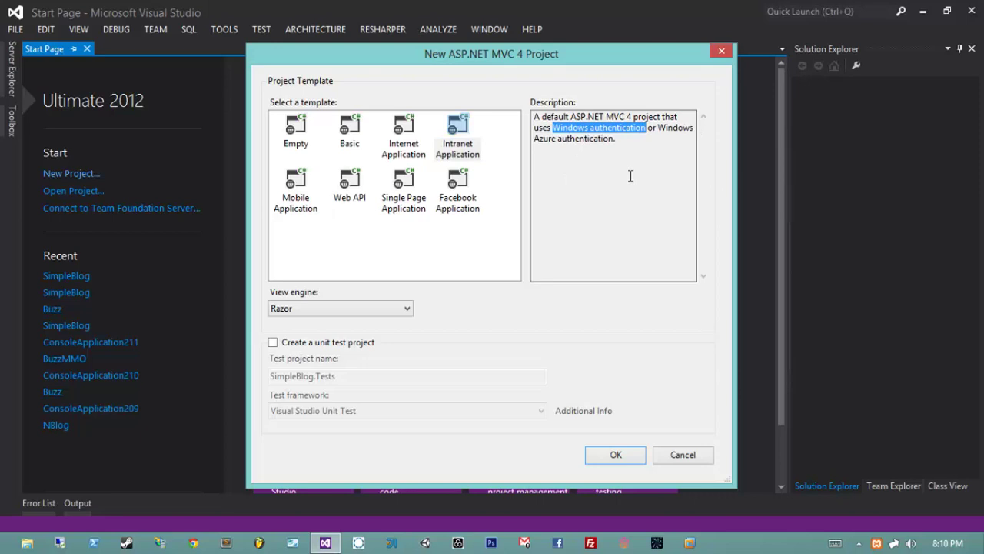
click(396, 121)
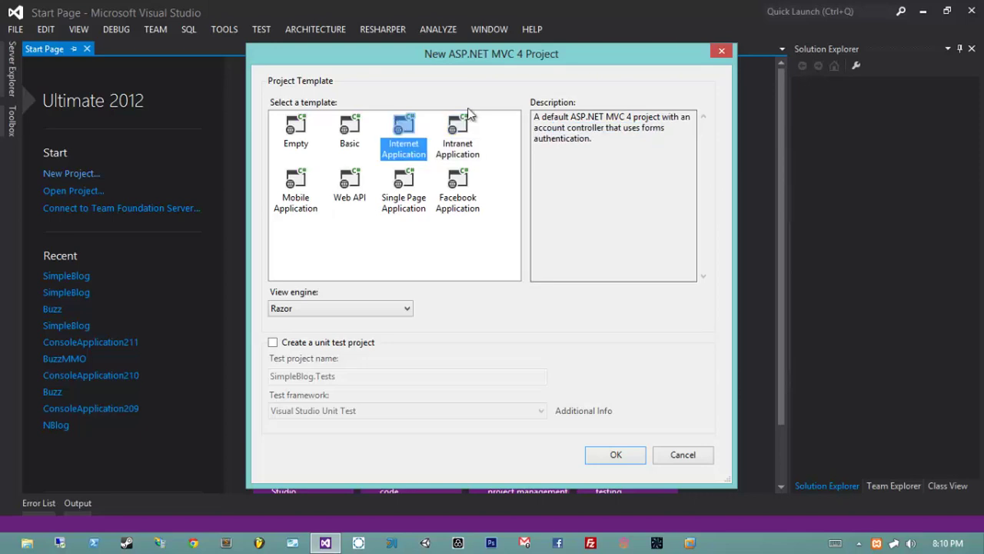
click(308, 135)
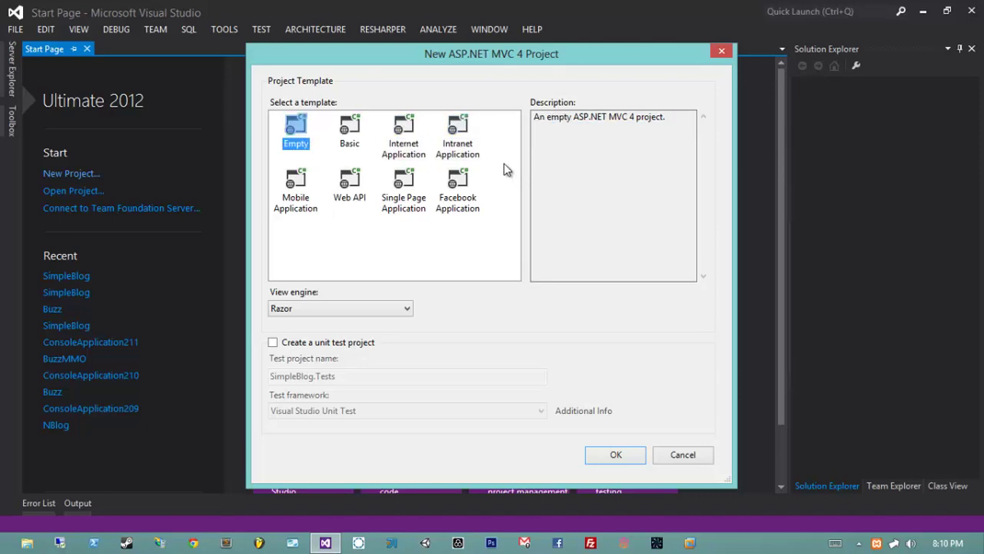
click(457, 130)
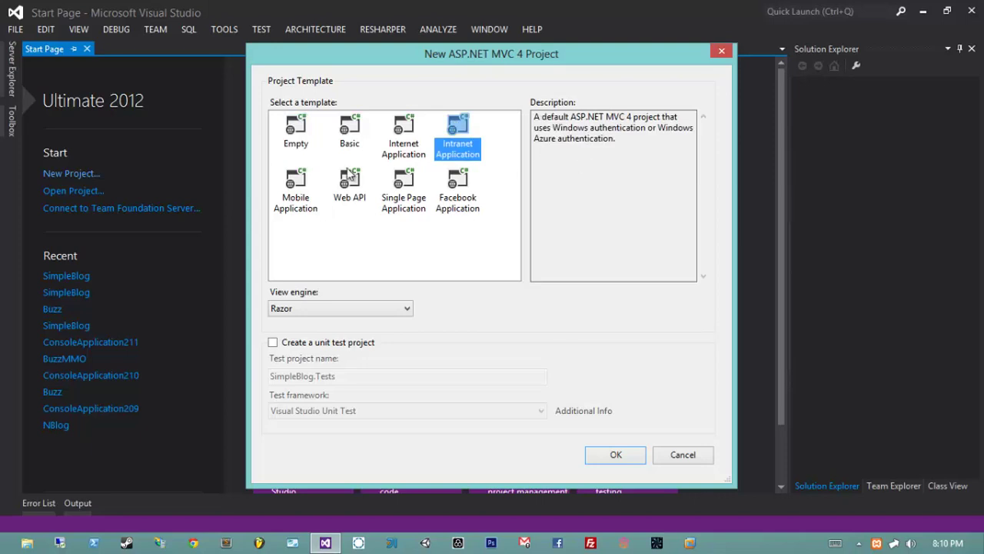
click(296, 186)
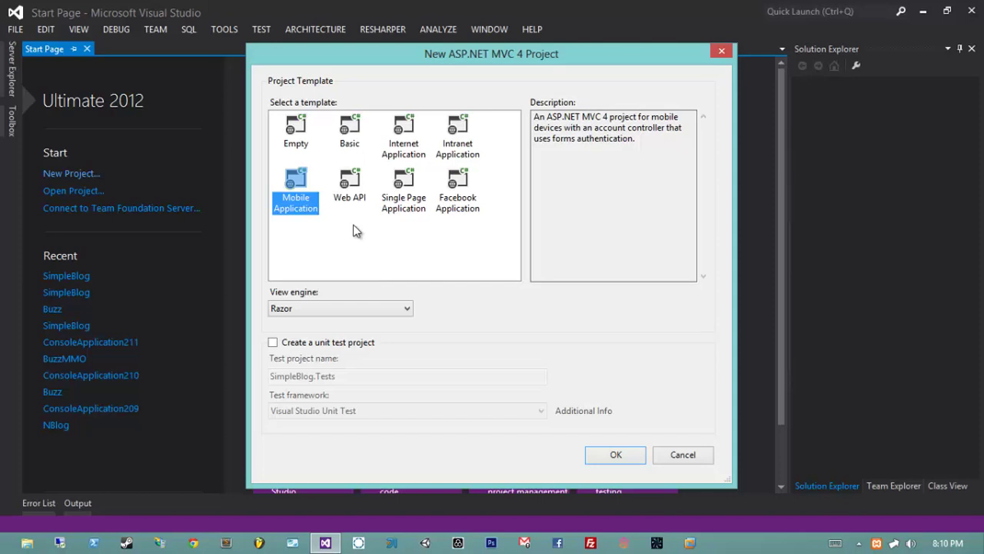
click(348, 191)
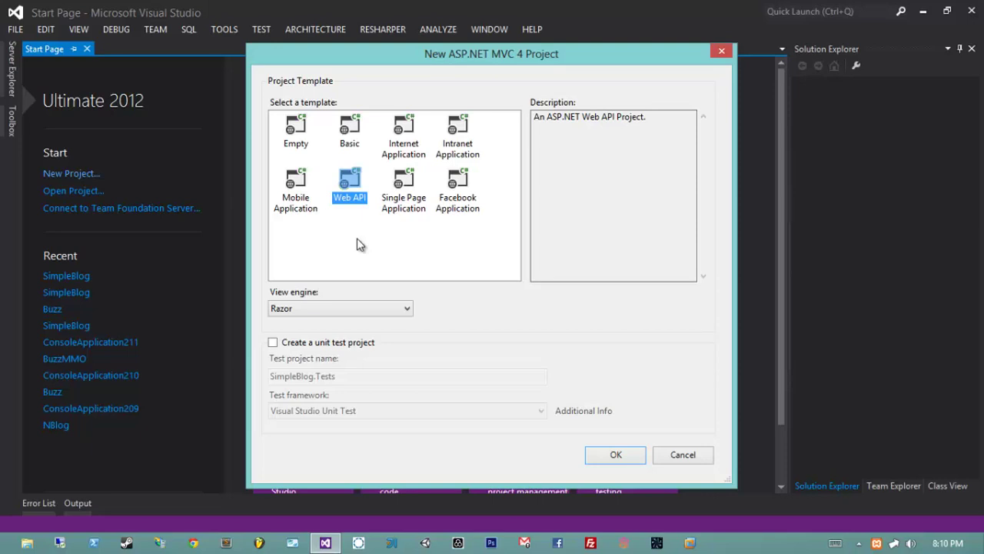
click(405, 196)
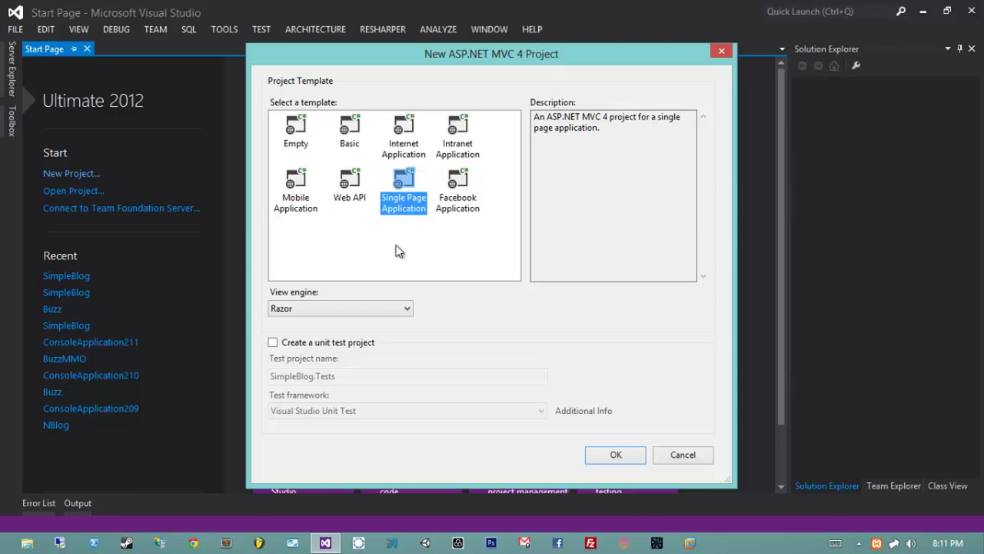
click(451, 208)
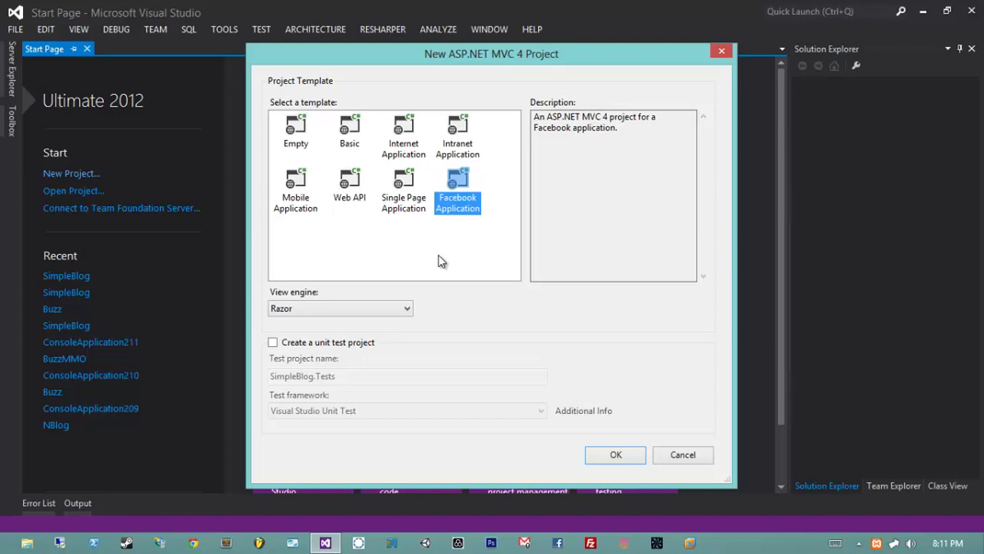
click(439, 257)
Select the Empty project template with Razor as the view engine
click(297, 132)
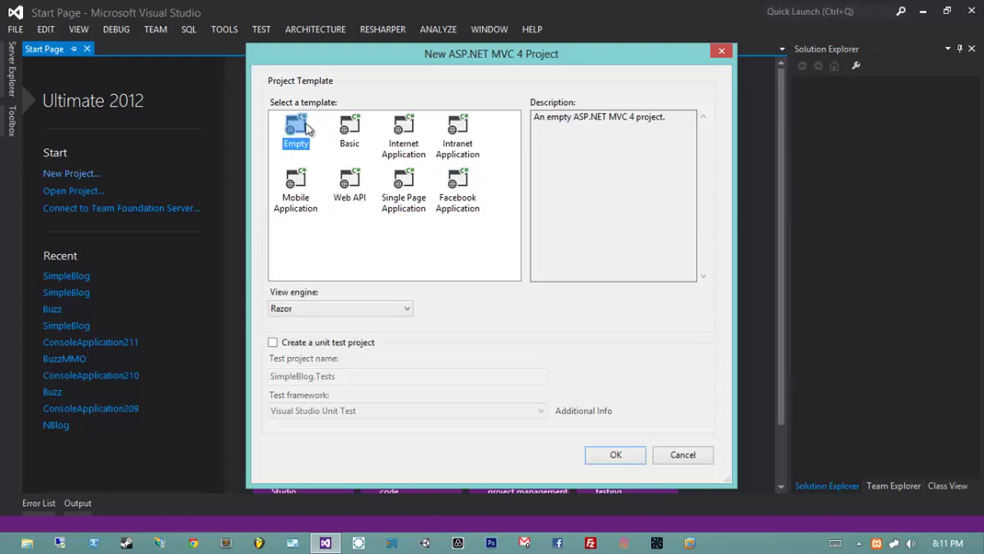
click(311, 301)
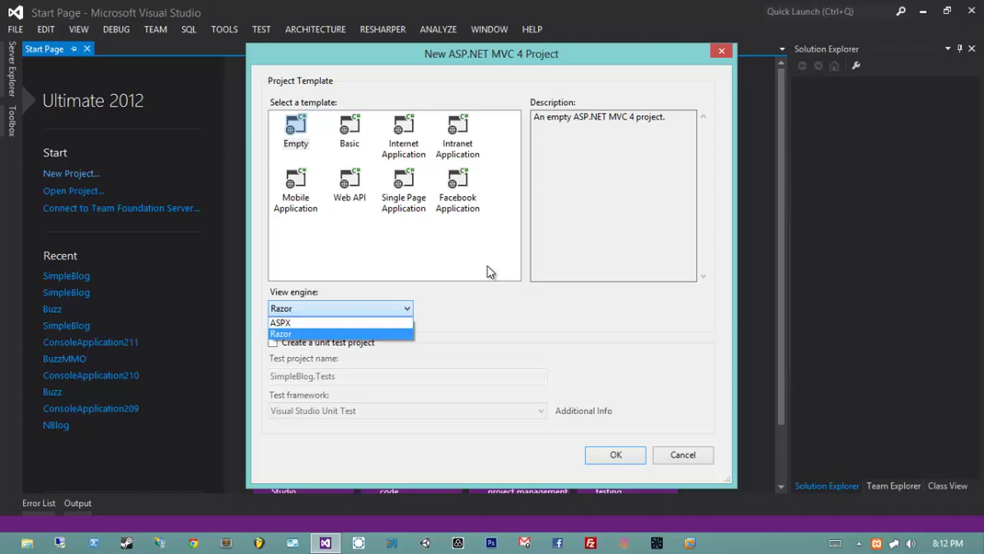
click(302, 334)
click(323, 307)
click(313, 323)
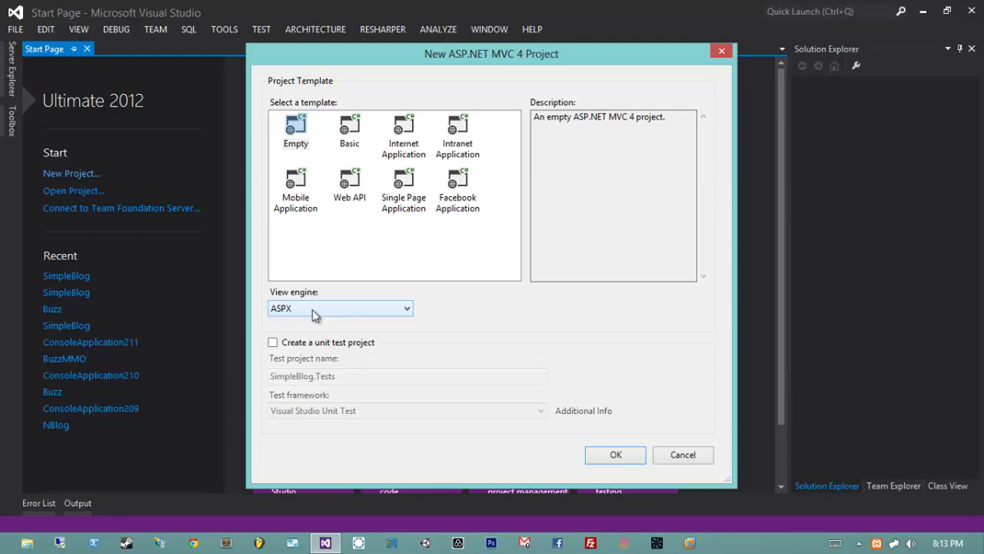
click(312, 309)
click(330, 329)
Leave the unit test project option disabled and create the SimpleBlog project
click(356, 344)
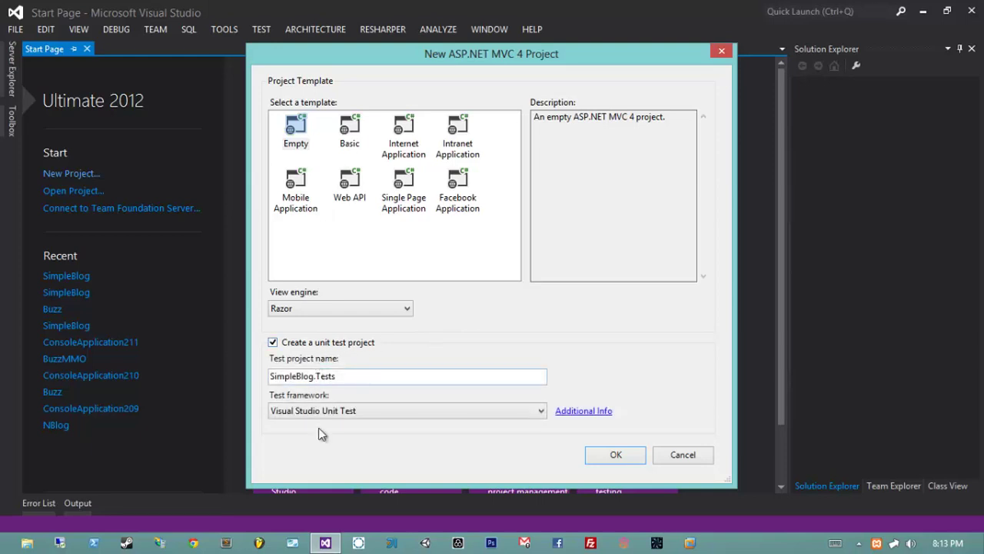
click(332, 346)
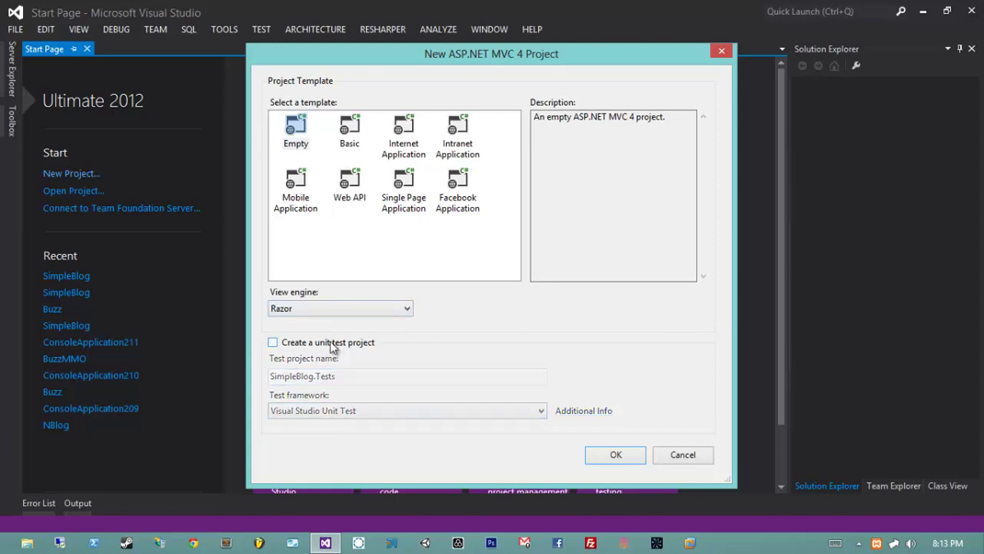
click(621, 459)
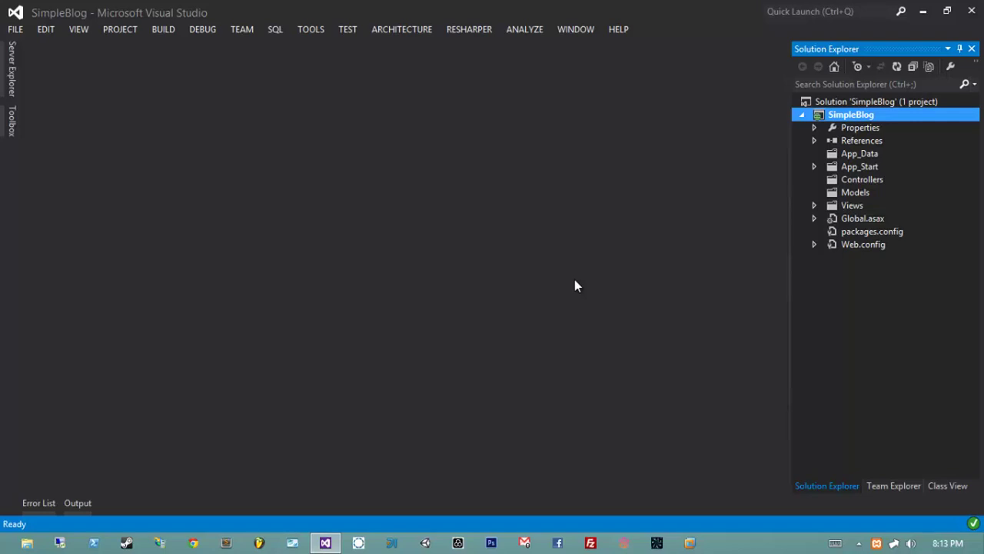
Examine the assemblies under the SimpleBlog project's References, then collapse the list and select the project
click(845, 138)
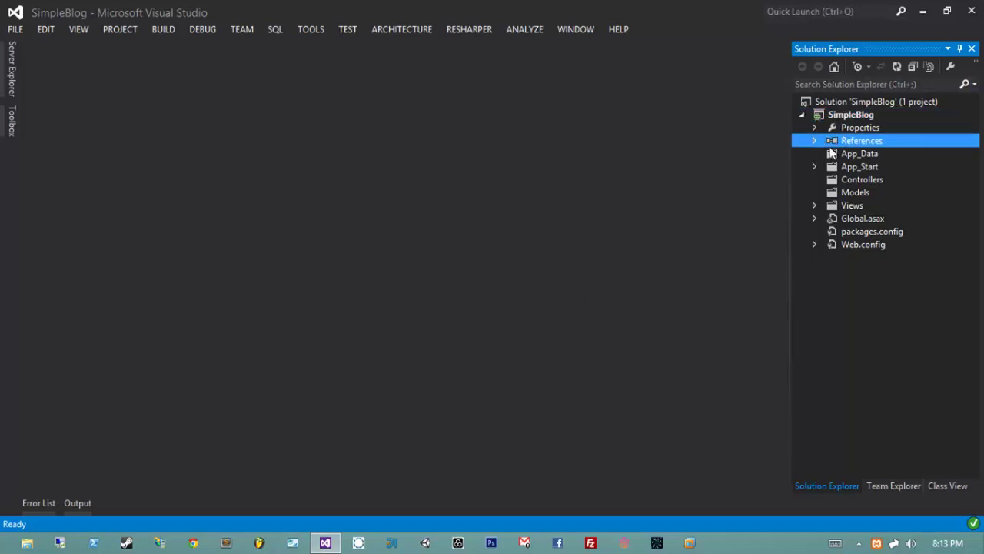
click(814, 140)
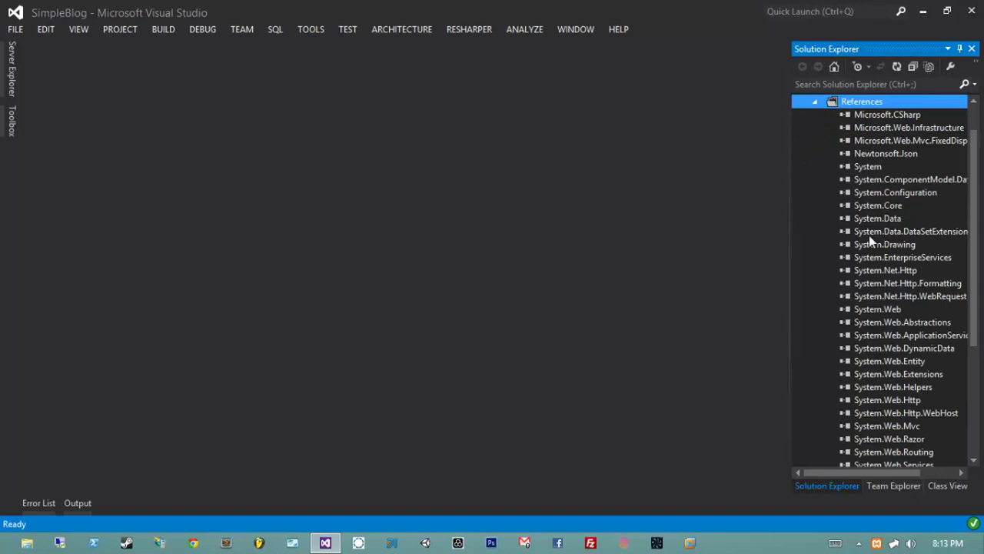
click(867, 120)
click(867, 151)
scroll(893, 263, down, 4)
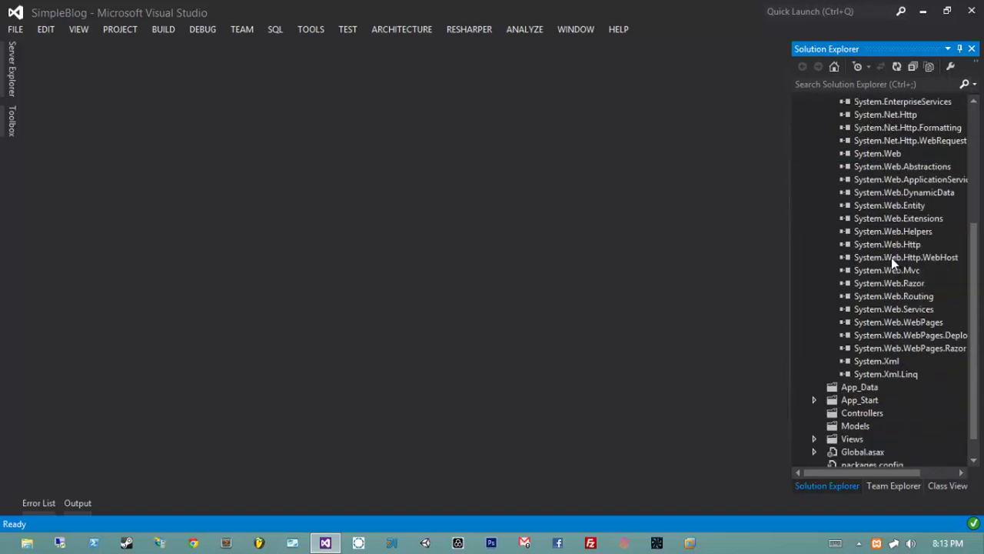
scroll(891, 258, up, 4)
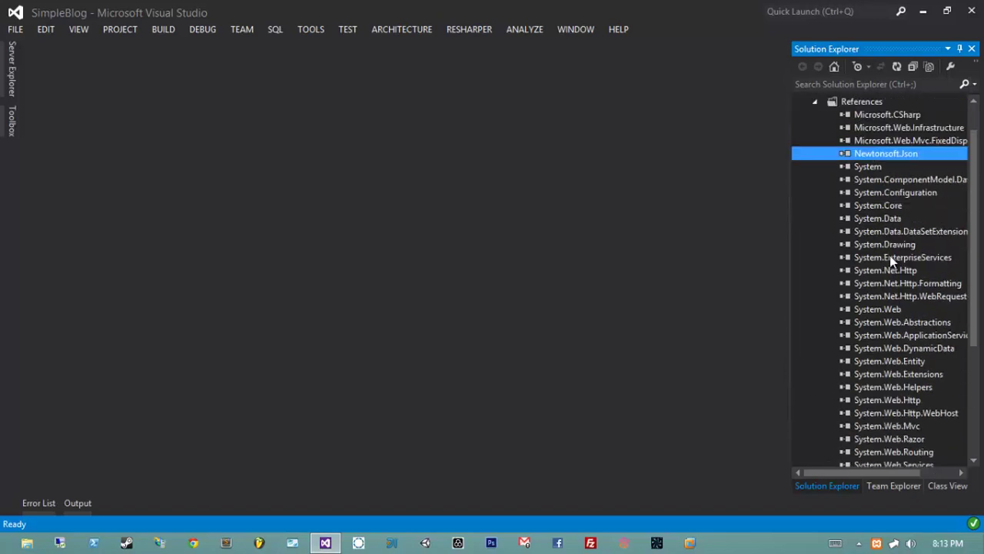
scroll(890, 257, down, 3)
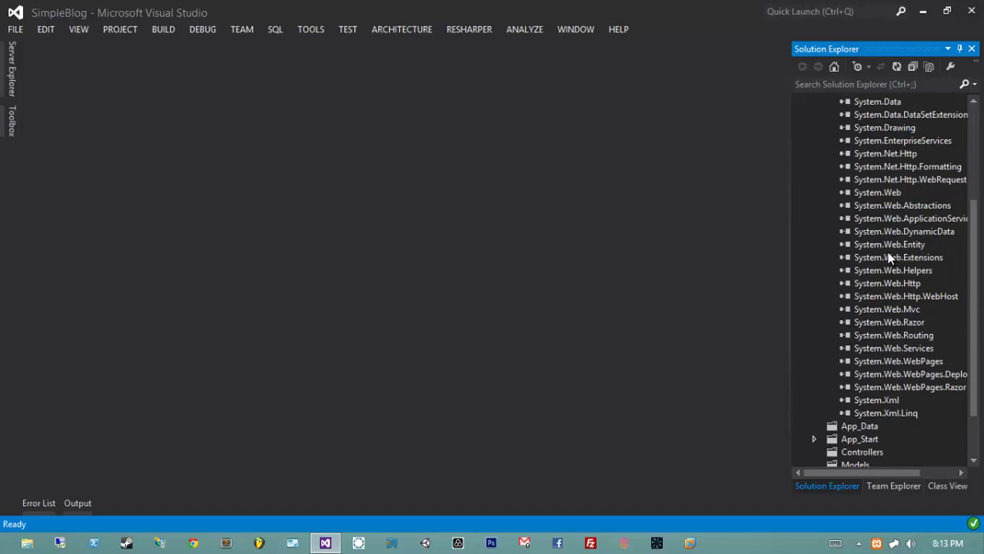
scroll(889, 259, up, 4)
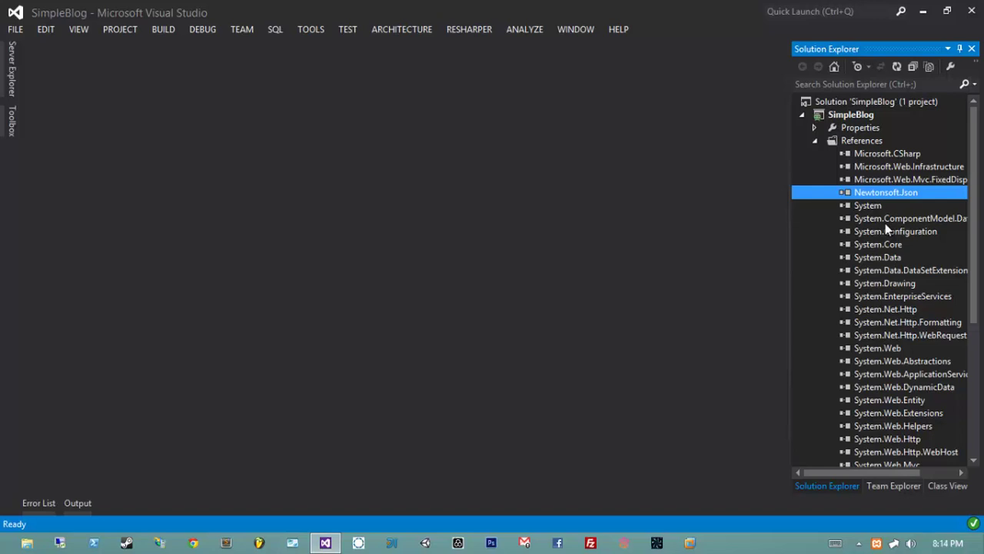
click(879, 167)
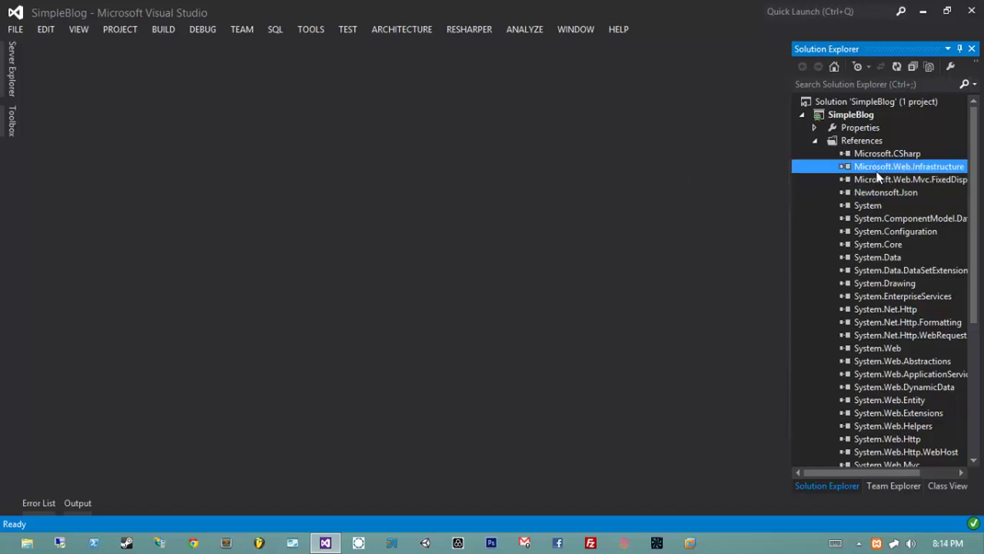
click(846, 142)
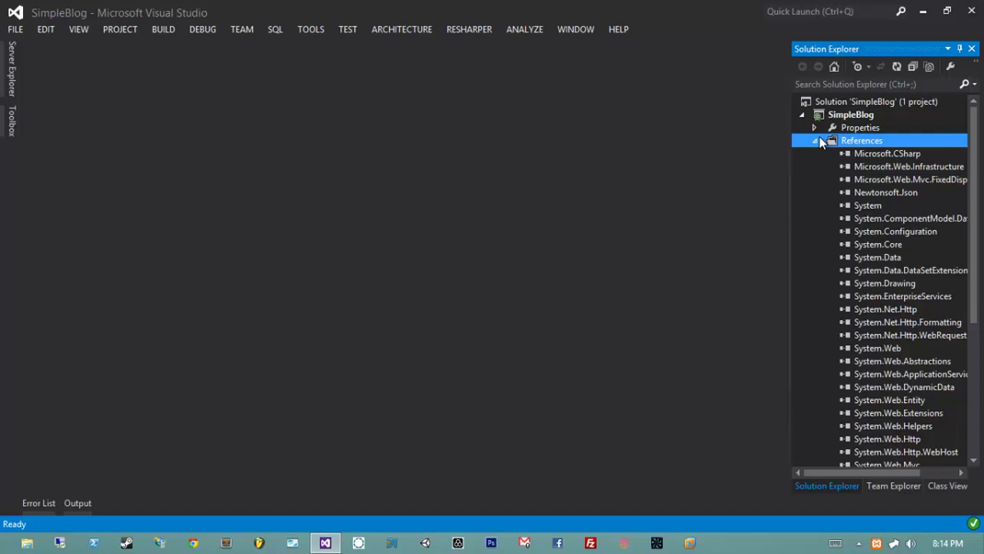
click(816, 142)
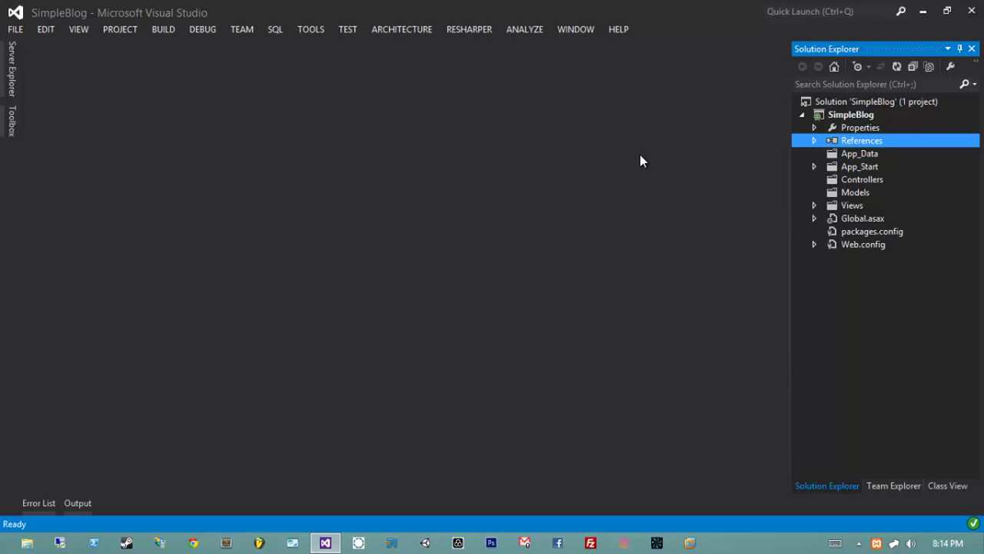
click(857, 115)
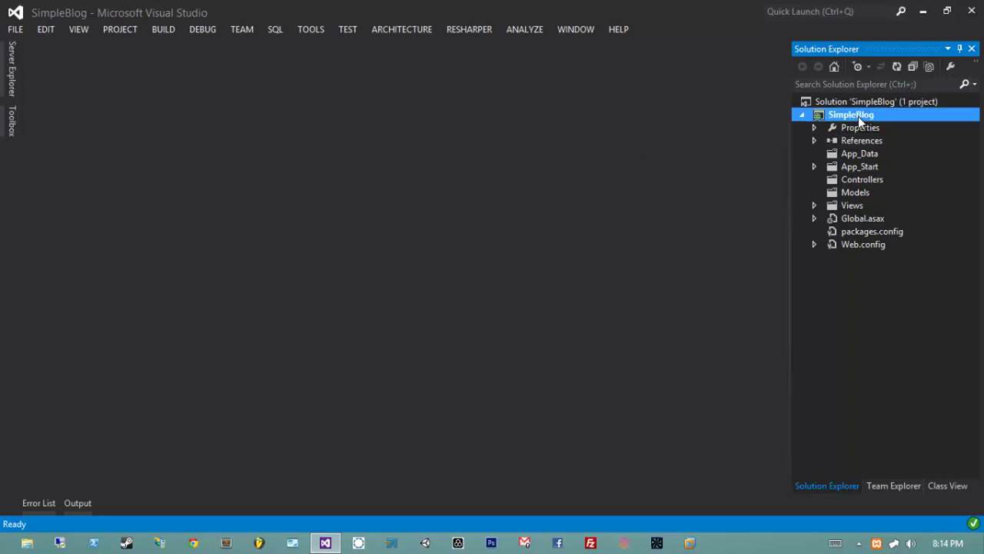